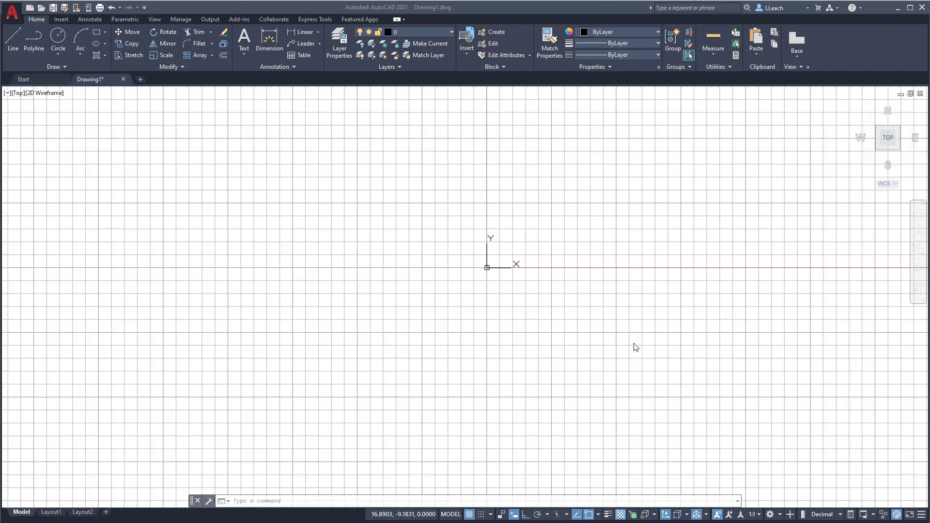
# Set the UCS icon to display at the drawing origin using UCSICON with the ORigin option
pyautogui.click(634, 342)
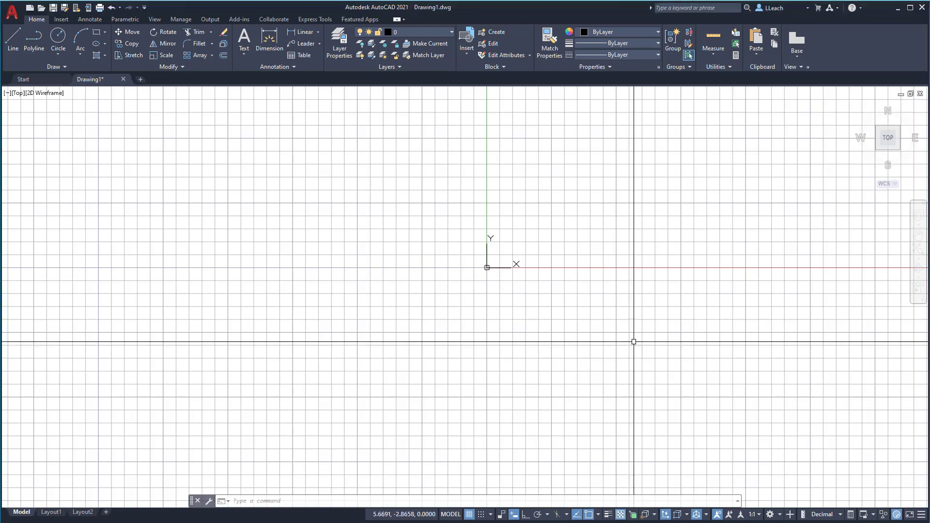
pyautogui.write('ucs')
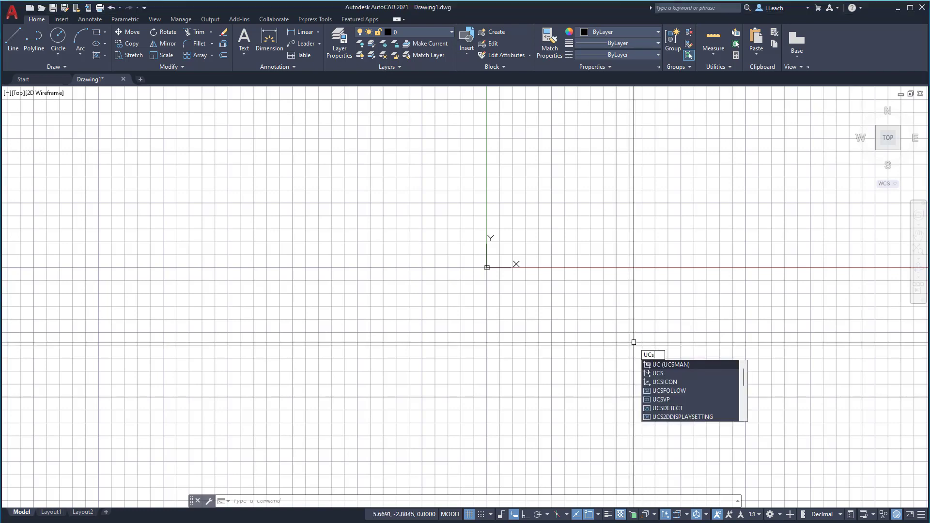
pyautogui.write('icon')
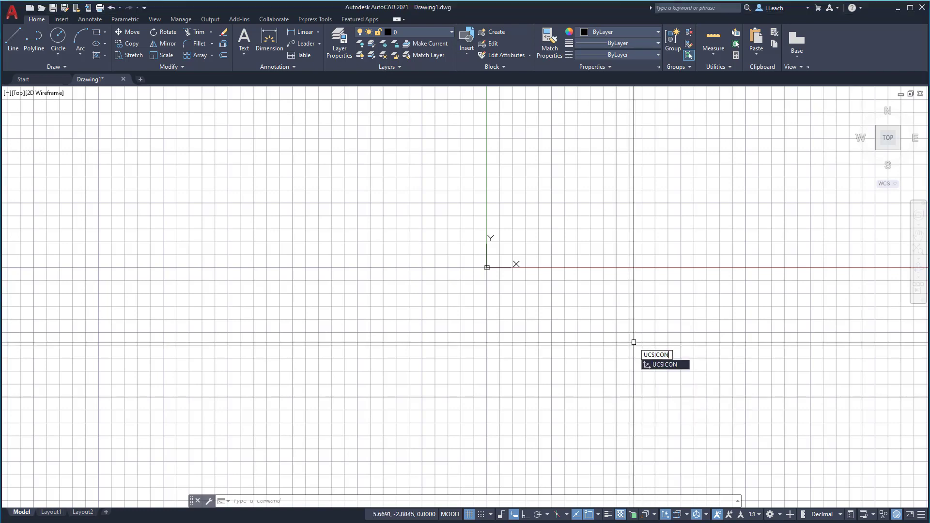
pyautogui.press('Return')
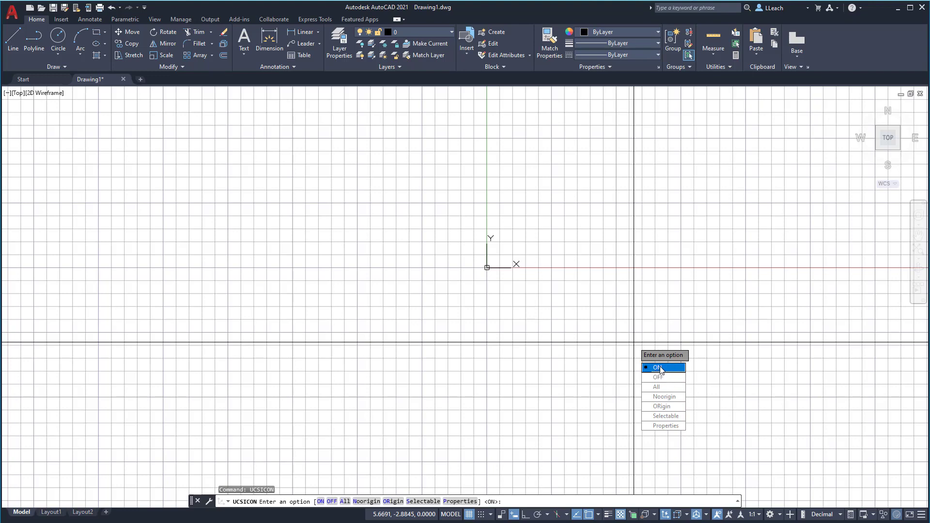
pyautogui.click(661, 406)
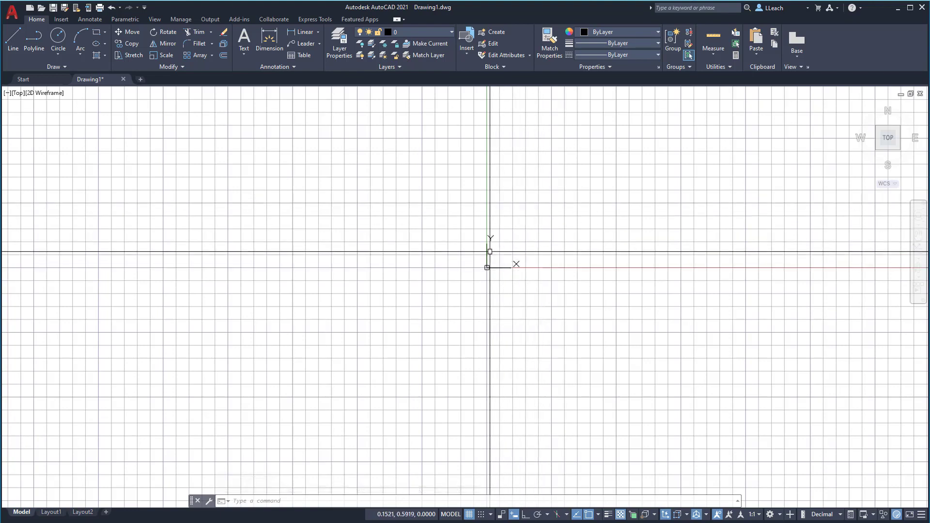
pyautogui.click(484, 265)
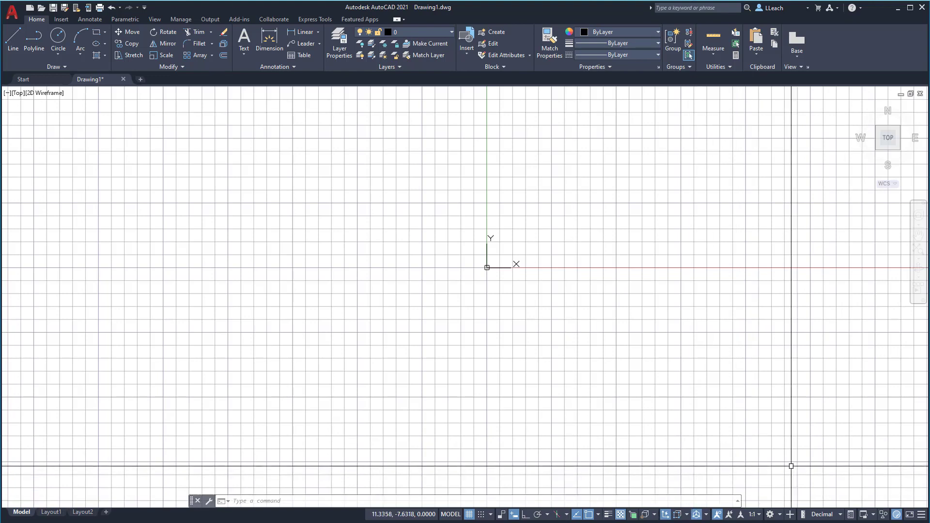
pyautogui.click(922, 515)
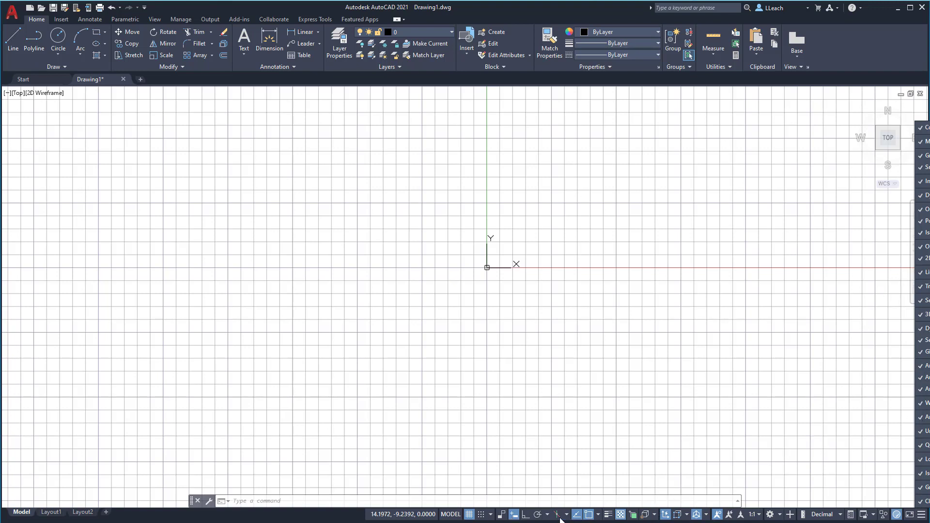
pyautogui.click(758, 393)
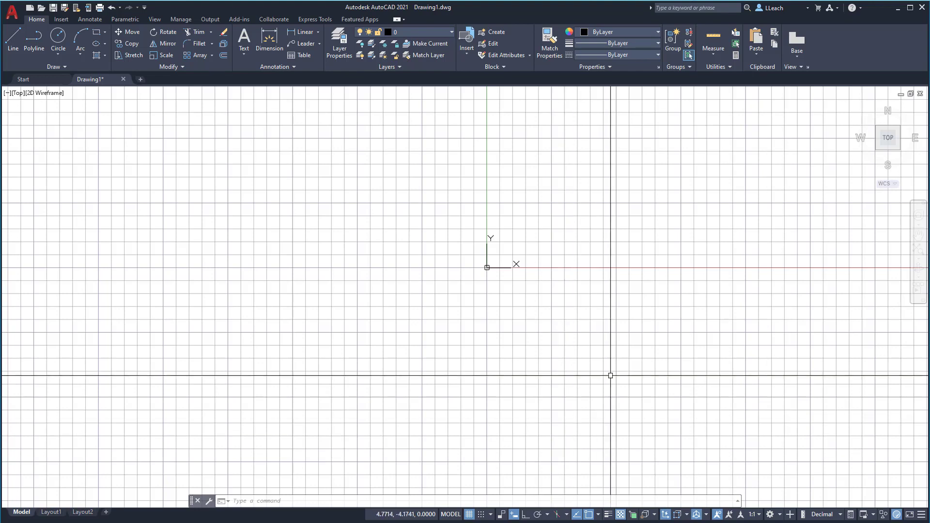
pyautogui.moveTo(660, 278); pyautogui.dragTo(642, 293, button='middle')
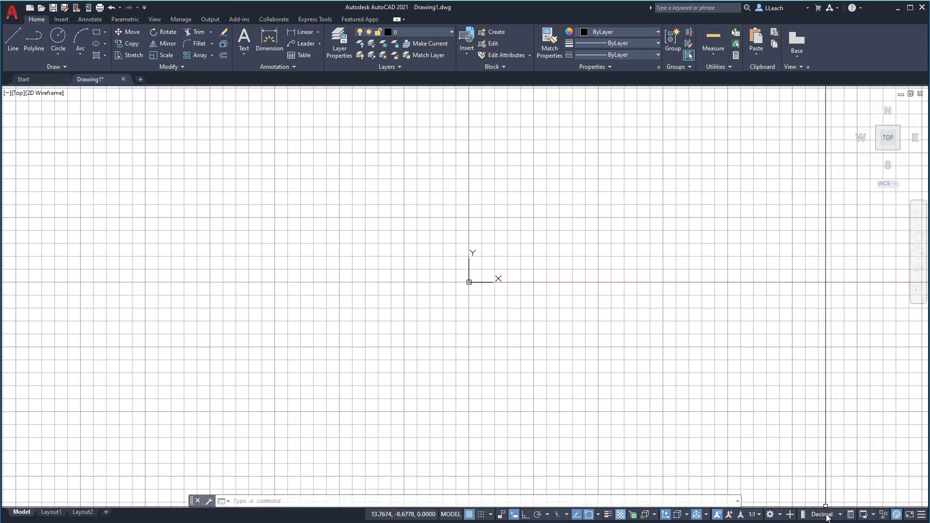
# Set the drawing's unit format to Architectural and switch to the IMG_4675.jpg reference image of Tutorial 1
pyautogui.click(841, 516)
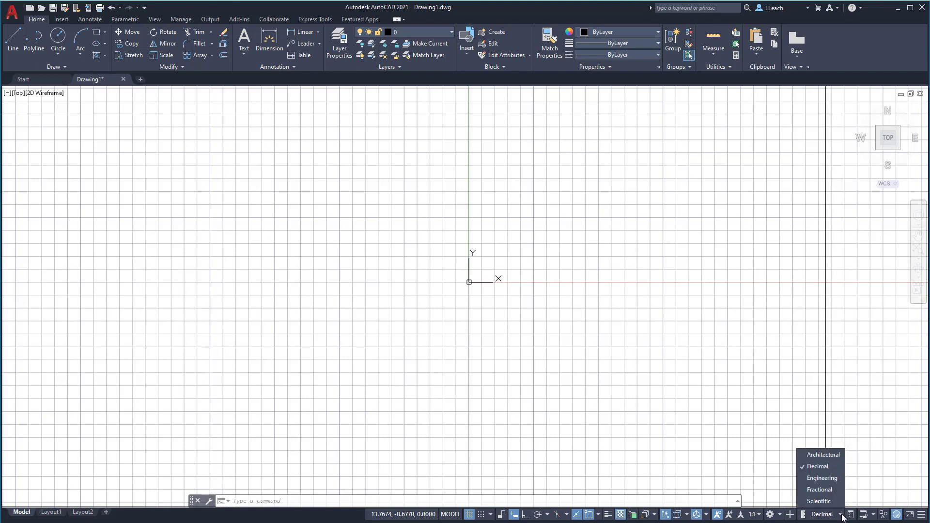
pyautogui.click(834, 457)
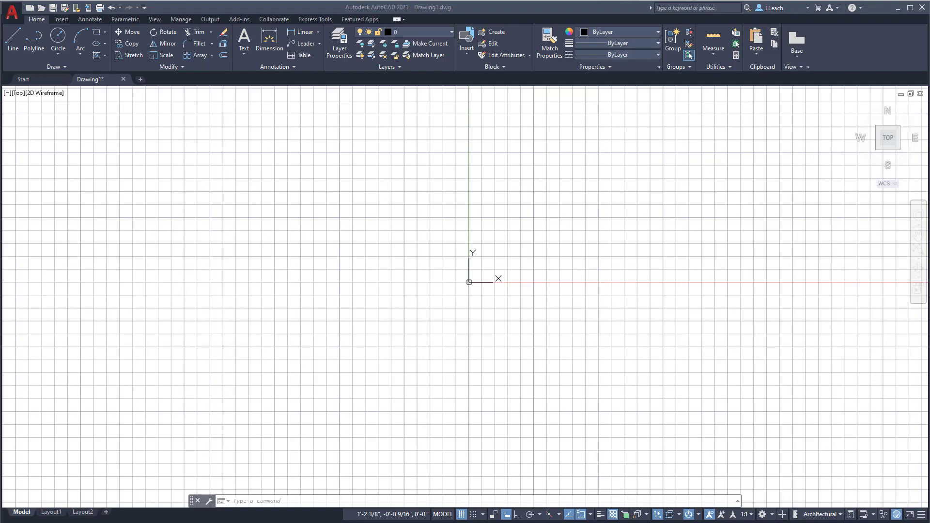
pyautogui.hotkey('alt', 'Tab')
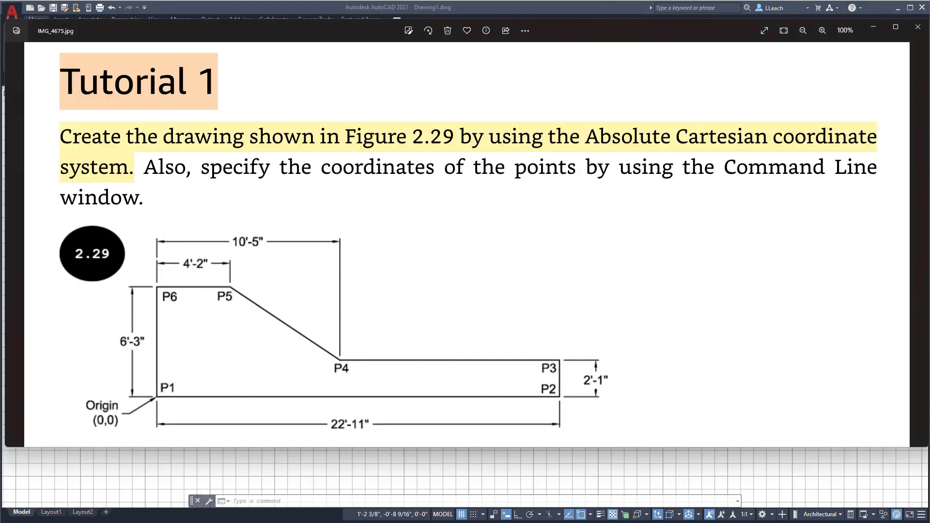
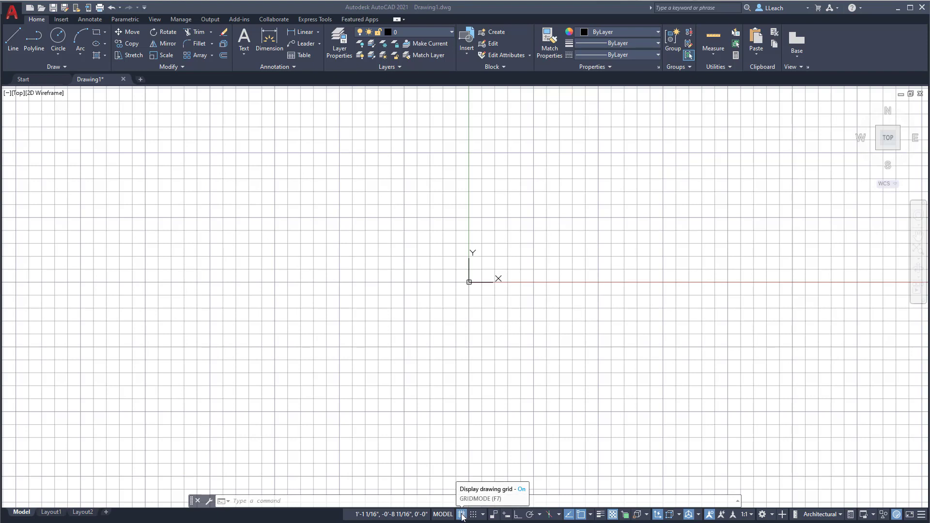
# Turn off the drawing grid display
pyautogui.click(463, 515)
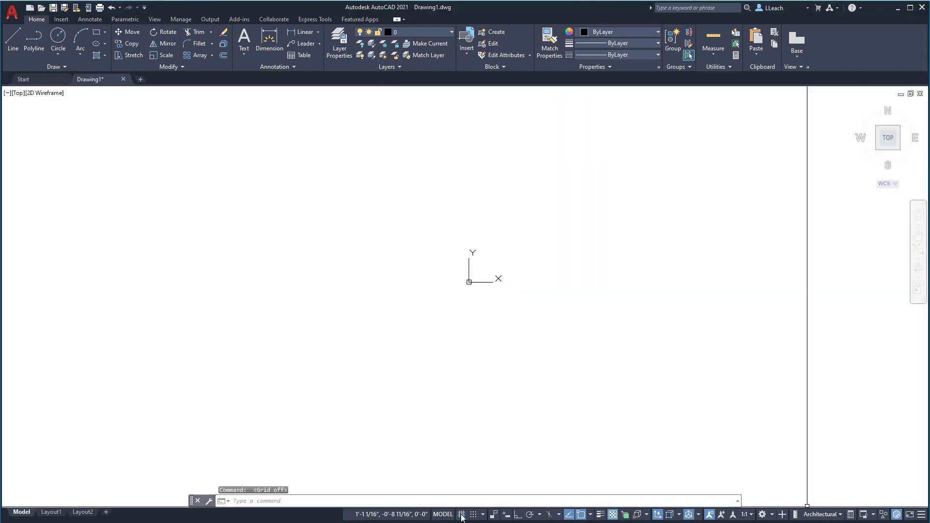
pyautogui.moveTo(602, 291)
pyautogui.mouseDown(button='middle')
pyautogui.moveTo(583, 291)
pyautogui.moveTo(467, 351)
pyautogui.moveTo(479, 345)
pyautogui.mouseUp(button='middle')
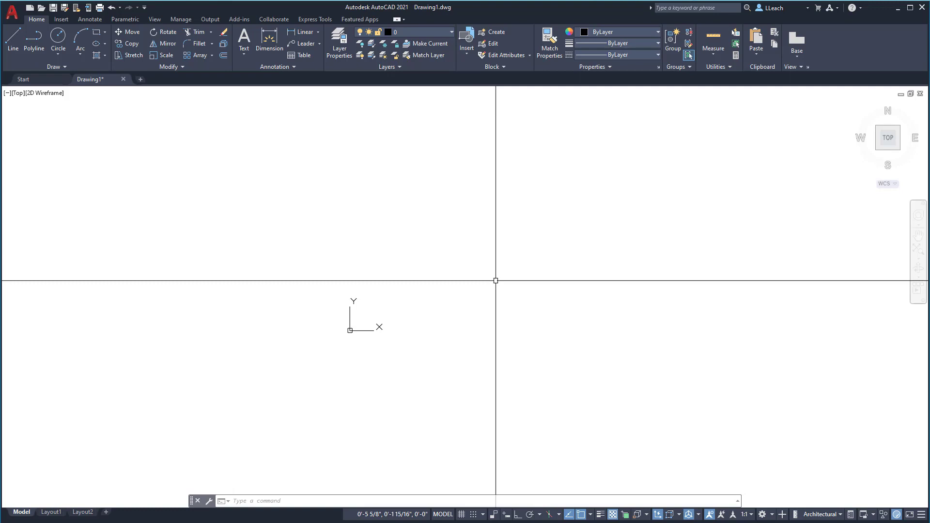
pyautogui.moveTo(495, 281)
pyautogui.mouseDown(button='middle')
pyautogui.moveTo(197, 428)
pyautogui.moveTo(215, 418)
pyautogui.mouseUp(button='middle')
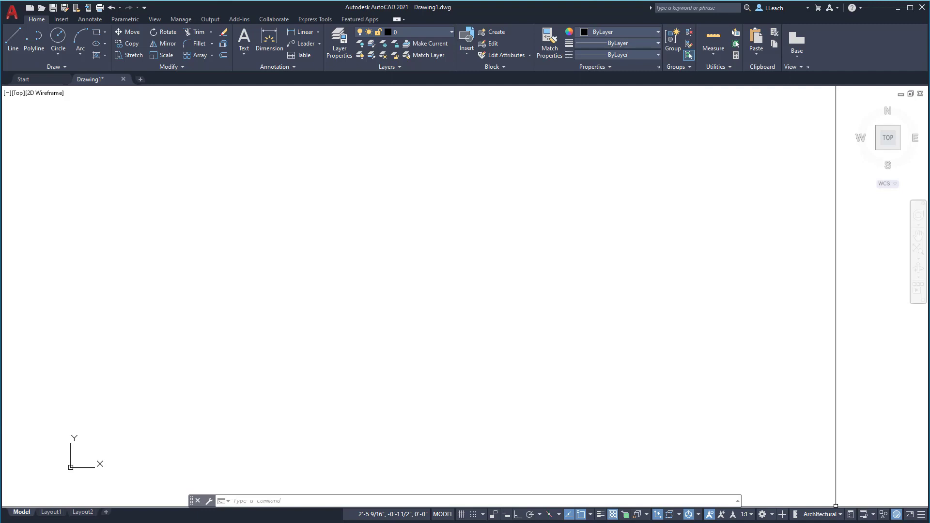
# Draw the profile's base line from the origin 0,0 to absolute coordinates 22'-11,0
pyautogui.click(13, 40)
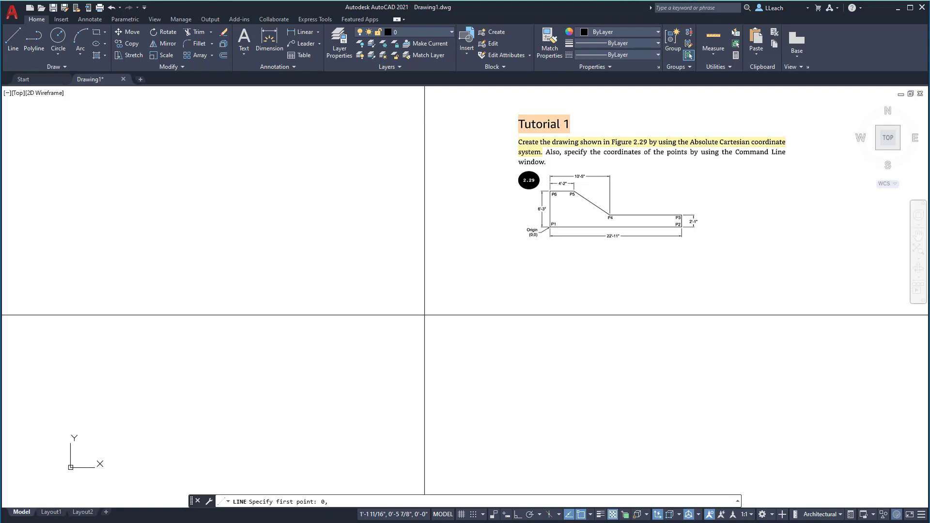
pyautogui.write('0')
pyautogui.press('Return')
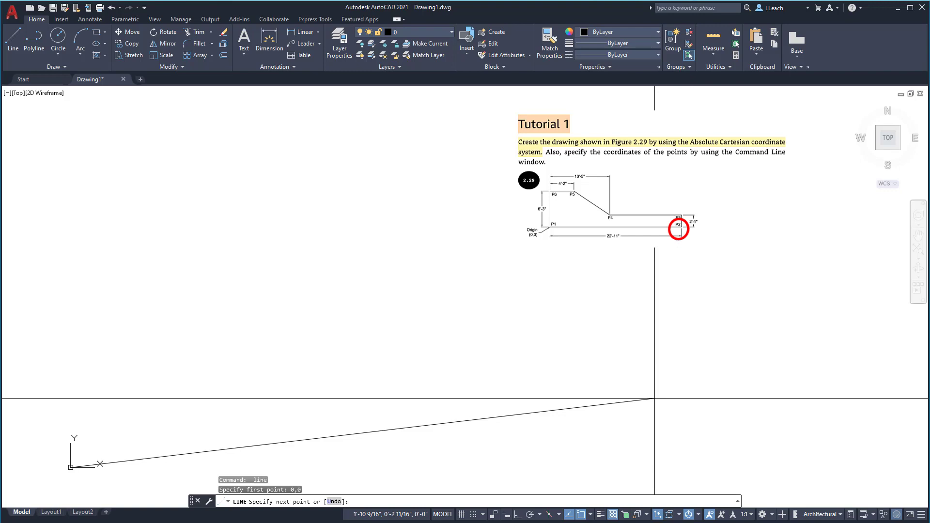
pyautogui.write("22'-11")
pyautogui.write(',0')
pyautogui.press('Return')
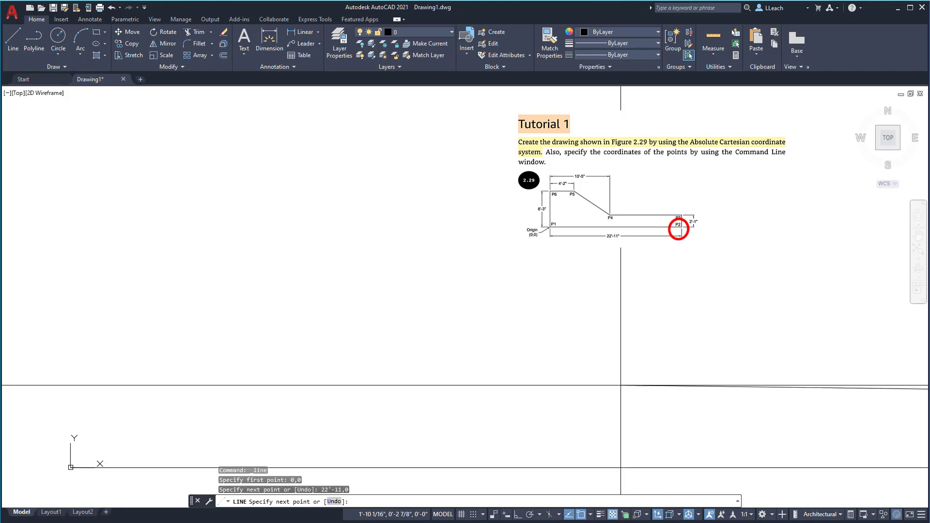
pyautogui.scroll(-6, 658, 331)
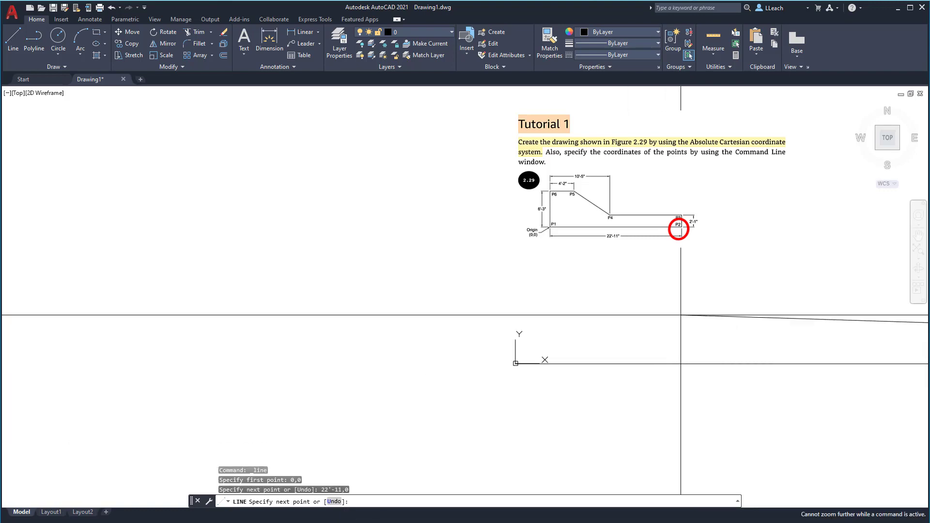
pyautogui.moveTo(682, 315)
pyautogui.mouseDown(button='middle')
pyautogui.moveTo(602, 327)
pyautogui.moveTo(480, 303)
pyautogui.mouseUp(button='middle')
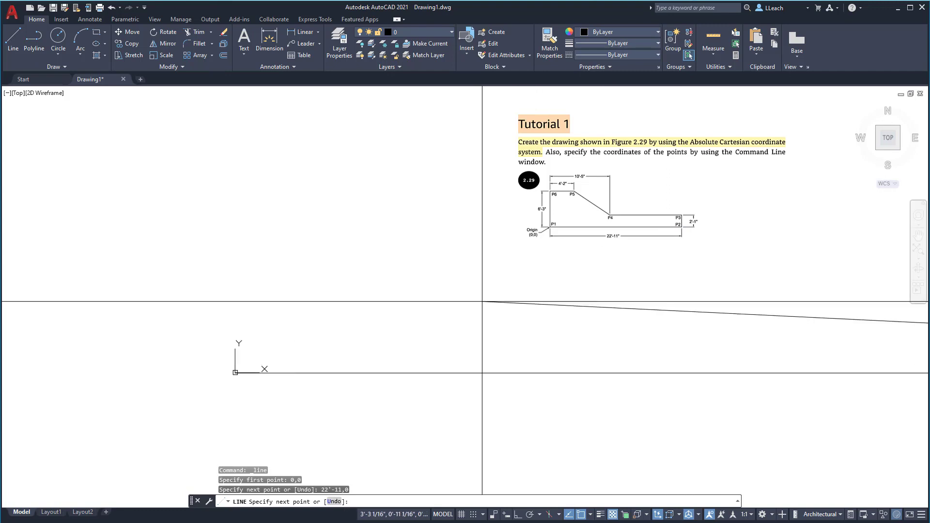
pyautogui.press('Escape')
# Draw a vertical line from the far end of the base line up to absolute point 22'-11,2'-1
pyautogui.scroll(-5, 537, 288)
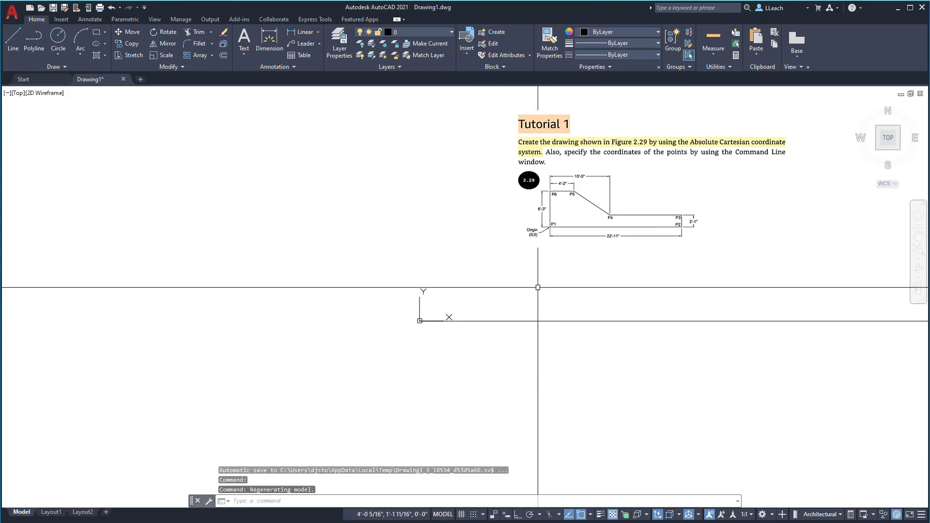
pyautogui.moveTo(590, 279); pyautogui.dragTo(410, 281, button='middle')
pyautogui.scroll(-4, 512, 276)
pyautogui.moveTo(512, 276)
pyautogui.mouseDown(button='middle')
pyautogui.moveTo(515, 316)
pyautogui.moveTo(495, 305)
pyautogui.moveTo(461, 318)
pyautogui.moveTo(460, 336)
pyautogui.mouseUp(button='middle')
pyautogui.scroll(5, 514, 314)
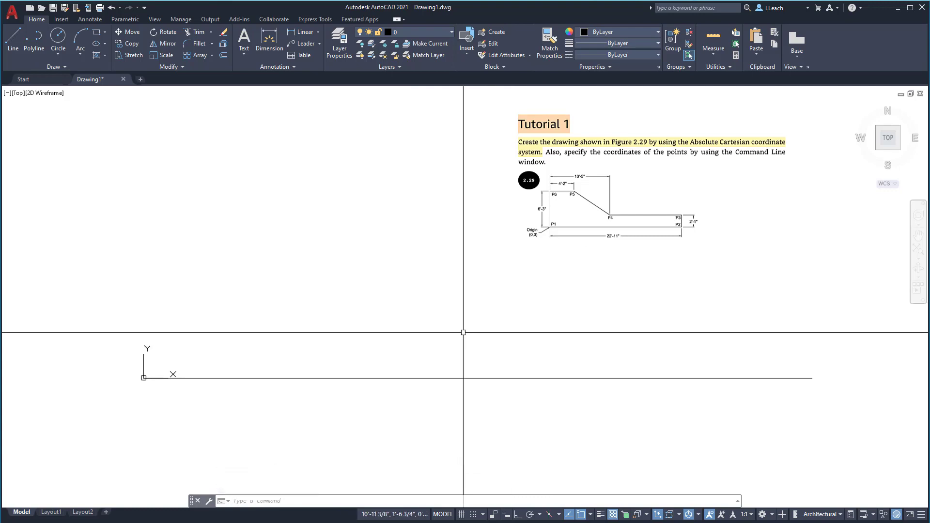
pyautogui.moveTo(581, 305); pyautogui.dragTo(573, 313, button='middle')
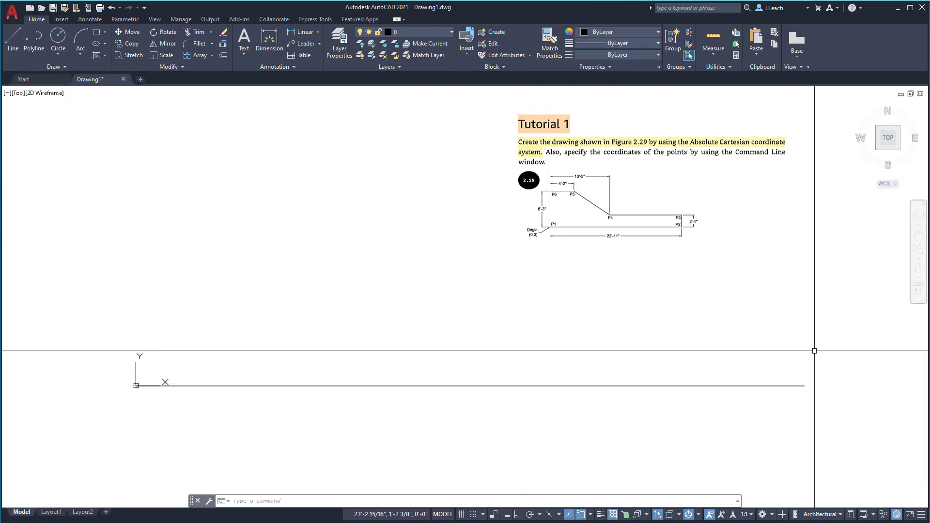
pyautogui.click(18, 39)
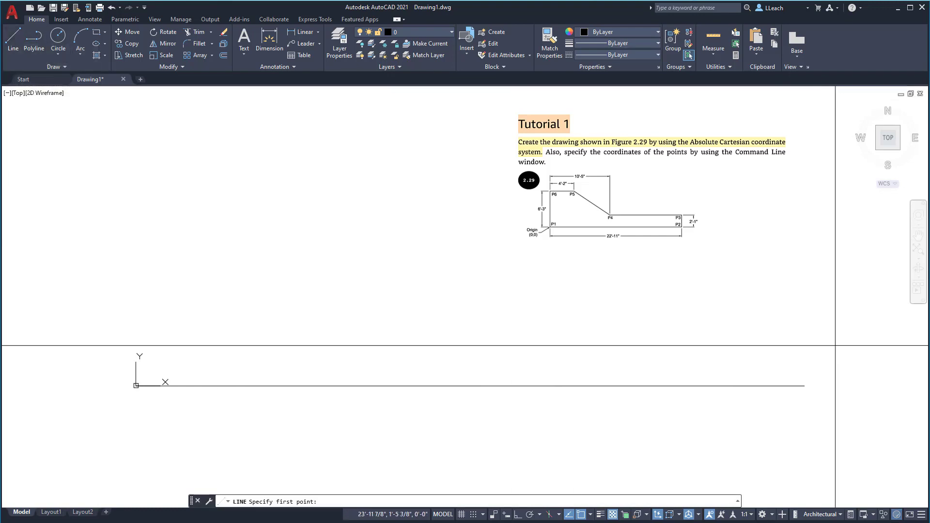
pyautogui.click(804, 385)
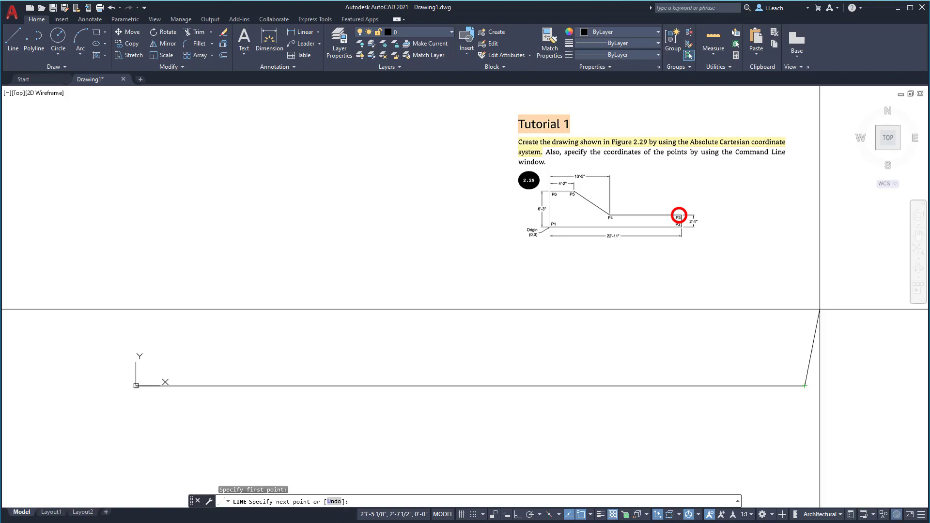
pyautogui.write("22'-11,2'-1")
pyautogui.press('Return')
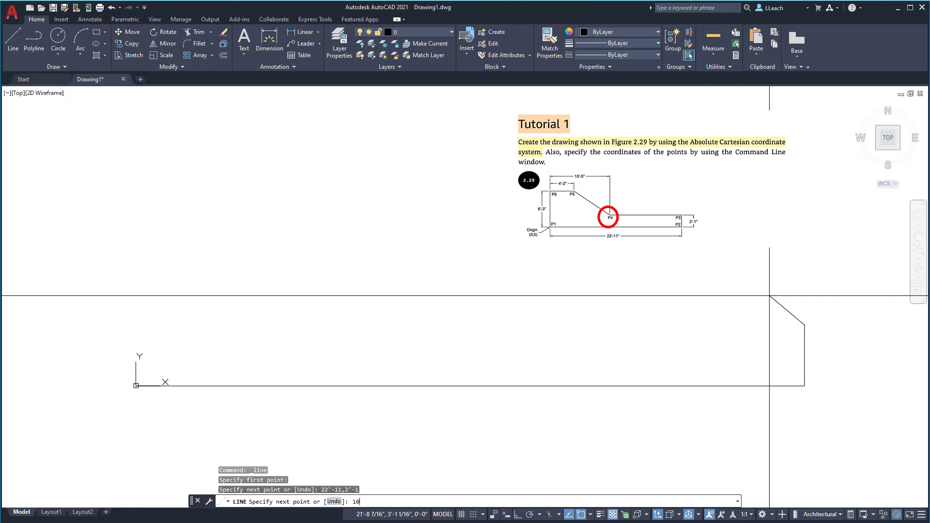
# Continue the line horizontally back to point P4 at absolute coordinates 10'-5,2'-1
pyautogui.write('5')
pyautogui.press('BackSpace')
pyautogui.press('BackSpace')
pyautogui.write("'-5")
pyautogui.write("'")
pyautogui.press('Return')
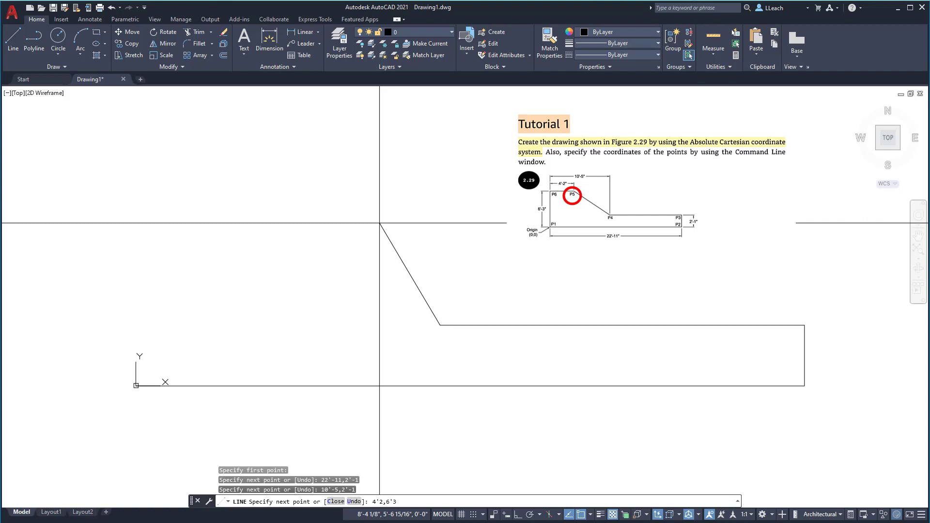
# Complete the outline through absolute points 4'2,6'3 and 0,6'3 back to the origin 0,0, and end the Line command
pyautogui.press('Return')
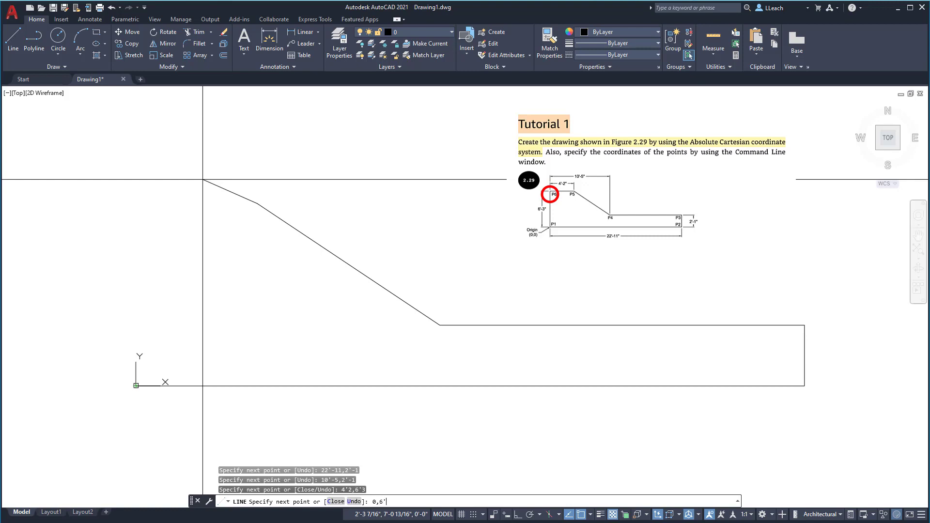
pyautogui.press('Return')
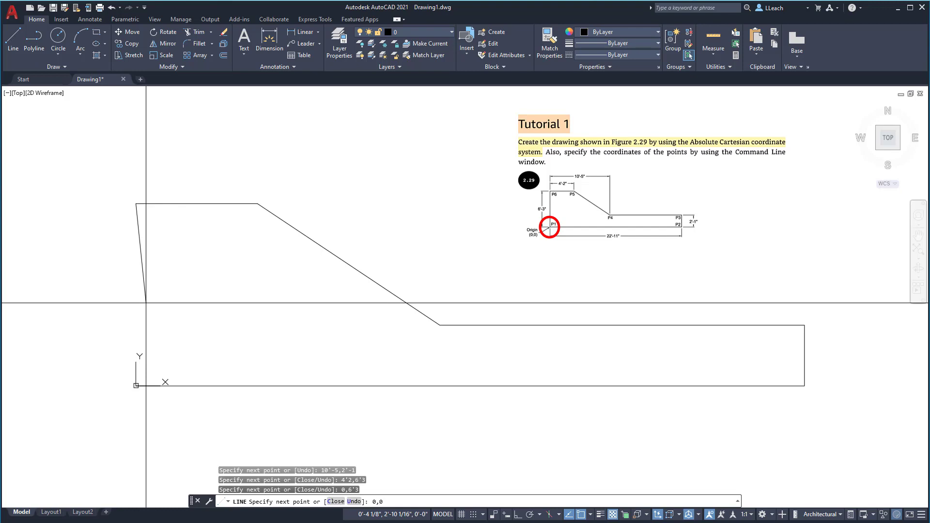
pyautogui.press('Return')
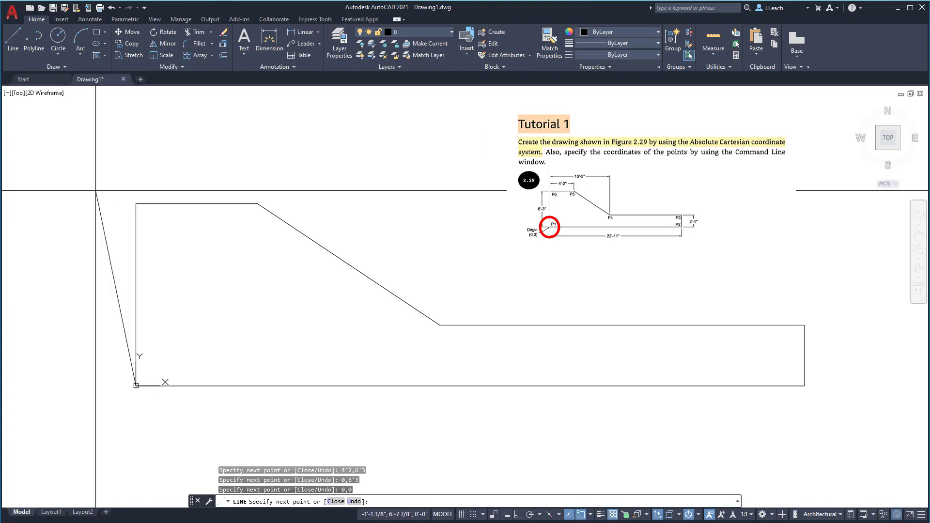
pyautogui.press('Escape')
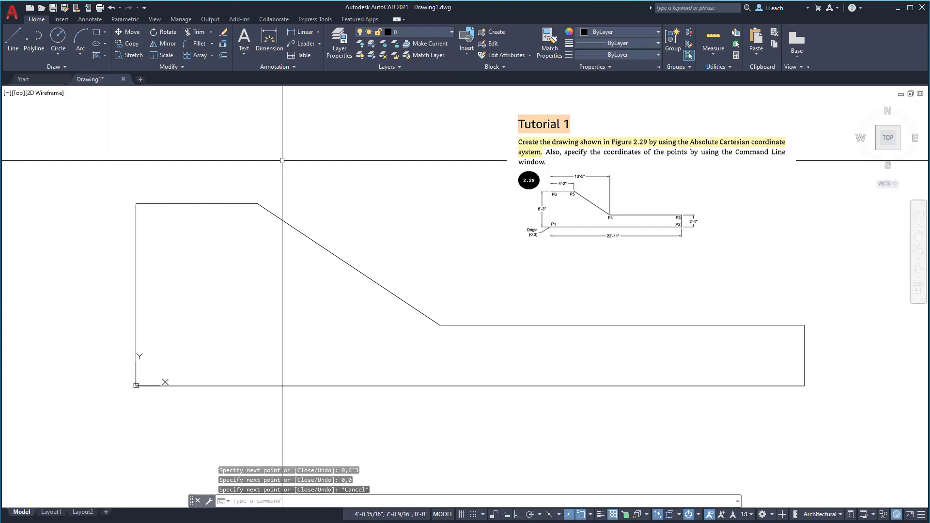
# Save the finished profile to the current TUTORIAL 1 drawing file
pyautogui.moveTo(322, 162); pyautogui.dragTo(342, 154, button='middle')
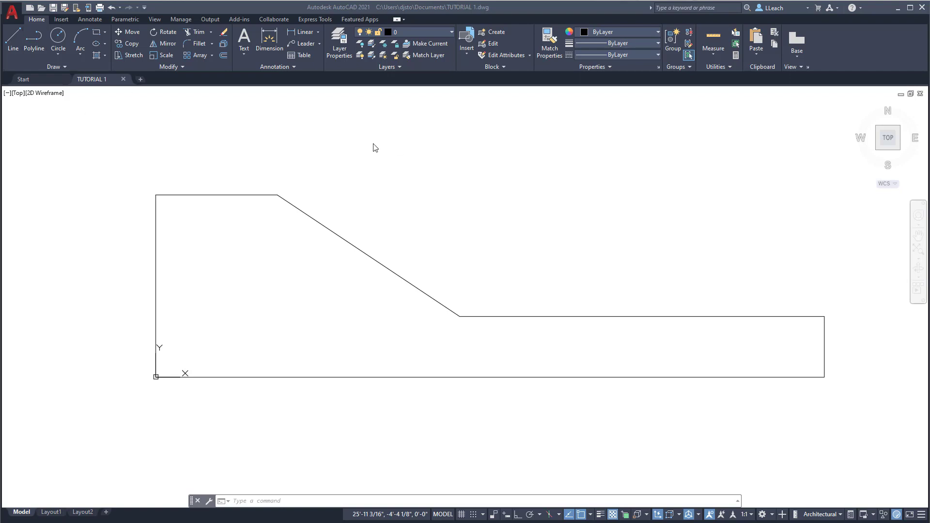
pyautogui.click(13, 18)
pyautogui.click(41, 106)
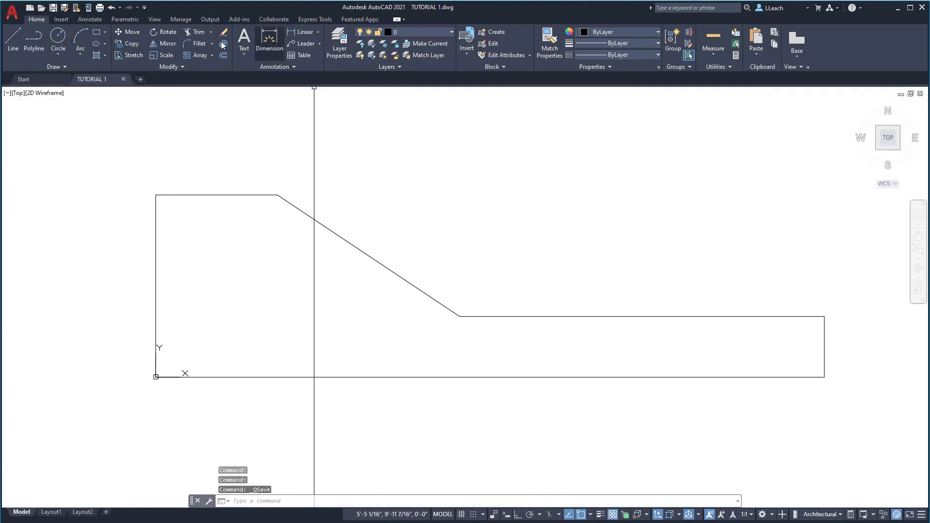
# Use Save As to store the drawing as TUTORIAL 1 in Documents in AutoCAD 2018 format, replacing the existing file
pyautogui.click(18, 16)
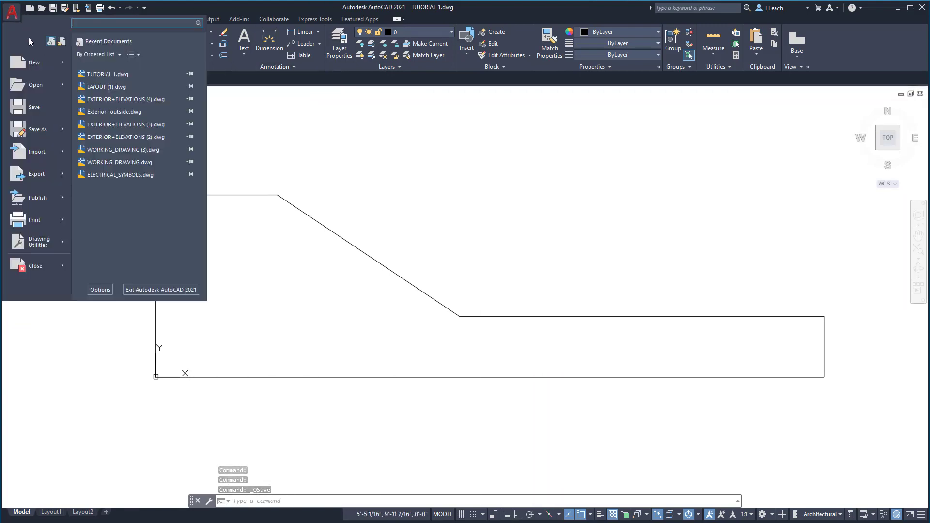
pyautogui.click(37, 129)
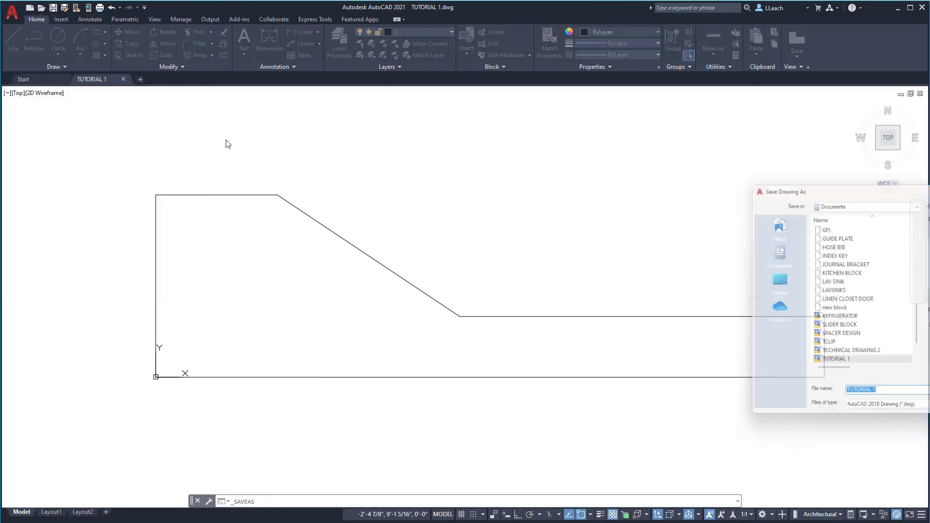
pyautogui.moveTo(845, 192)
pyautogui.mouseDown()
pyautogui.moveTo(473, 208)
pyautogui.moveTo(257, 167)
pyautogui.moveTo(199, 137)
pyautogui.moveTo(175, 137)
pyautogui.mouseUp()
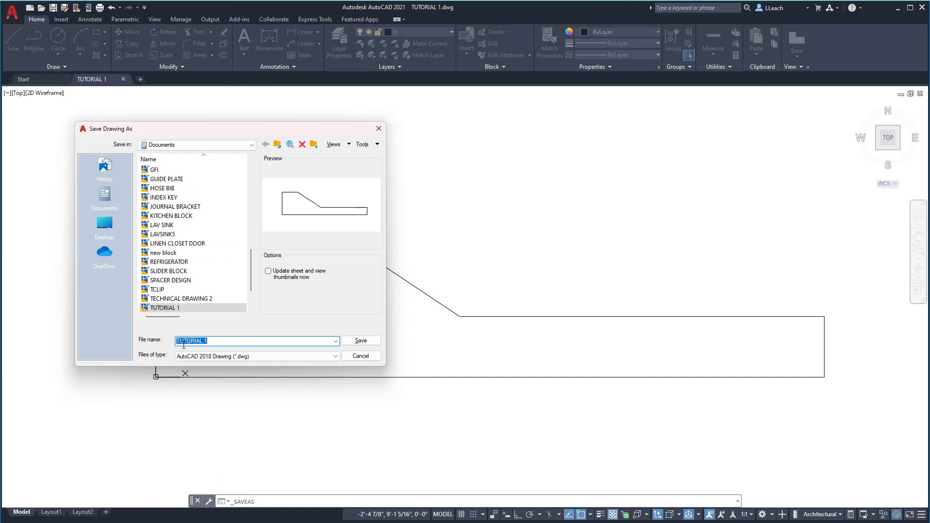
pyautogui.moveTo(260, 125); pyautogui.dragTo(245, 109)
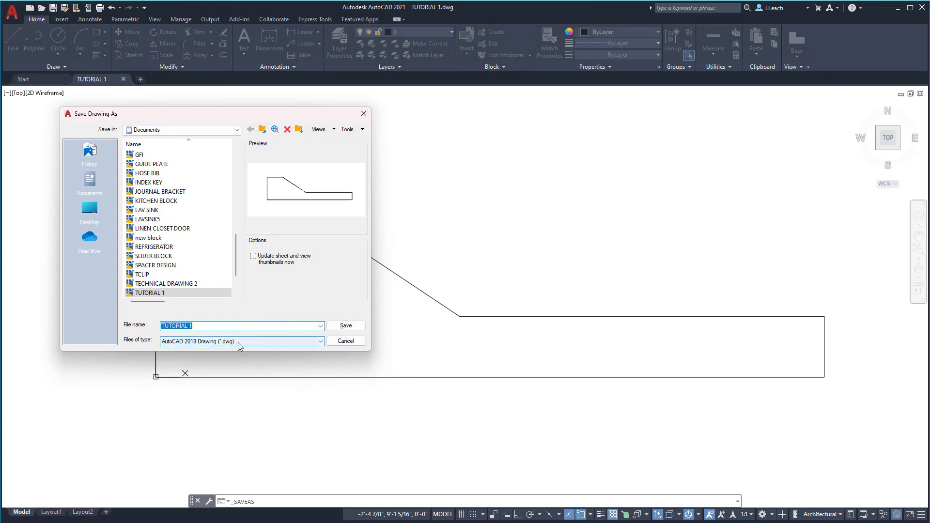
pyautogui.click(344, 327)
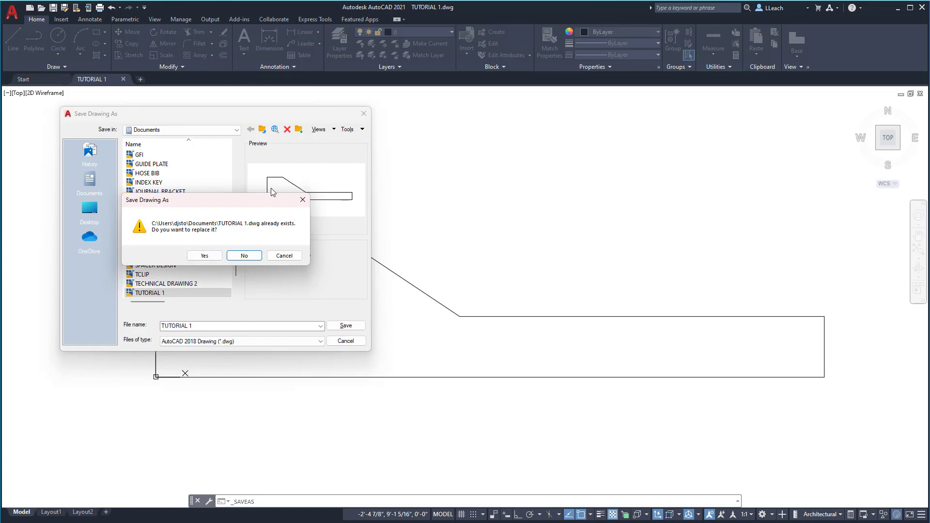
pyautogui.click(205, 256)
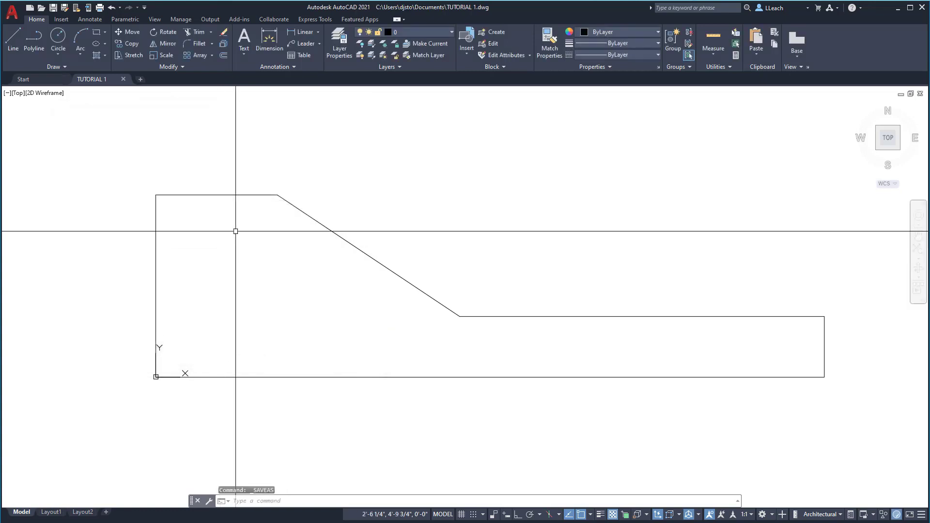